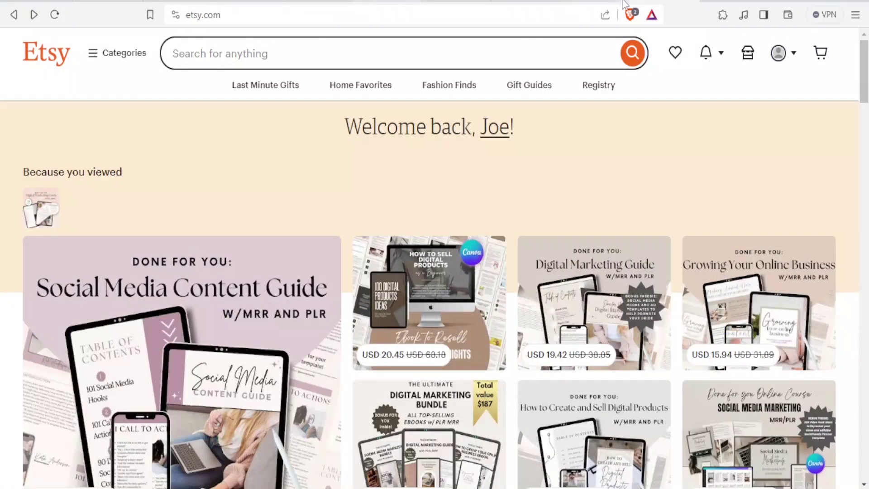
Step: Open the account dropdown from the profile icon in the Etsy header
click(794, 57)
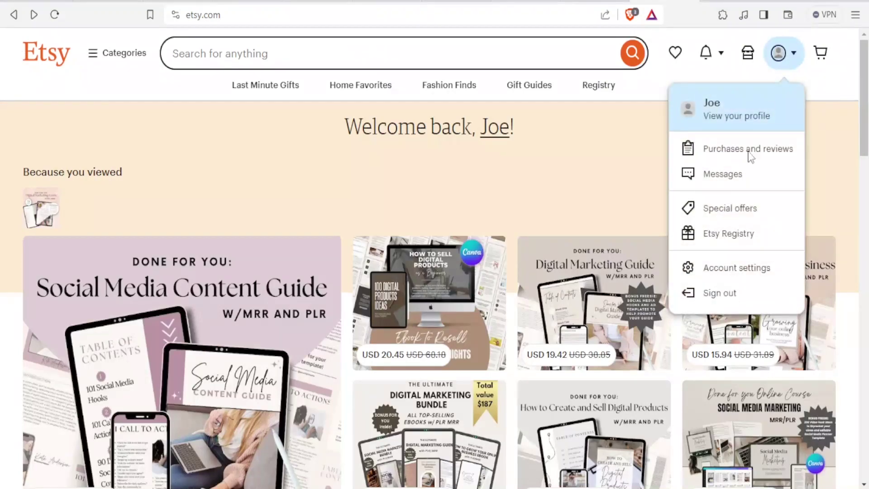
Step: Go to Account settings and scroll down to the footer and back to the top
click(740, 274)
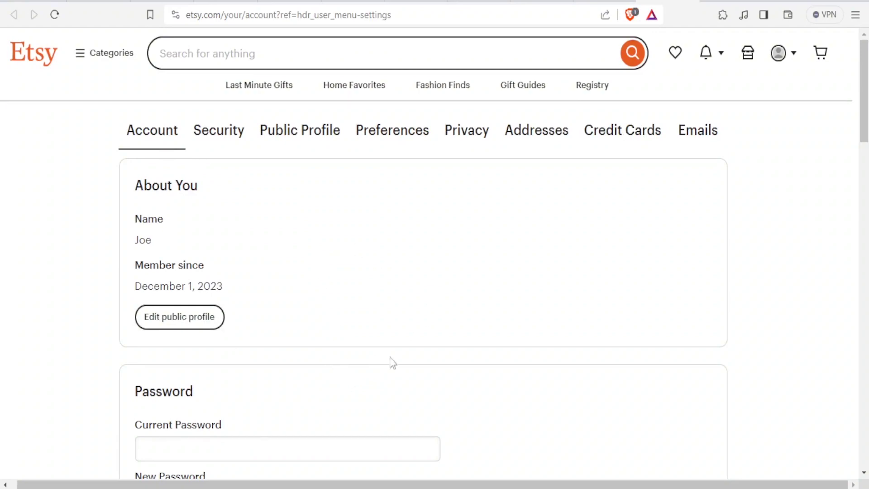
scroll(390, 361, down, 10)
scroll(383, 374, down, 20)
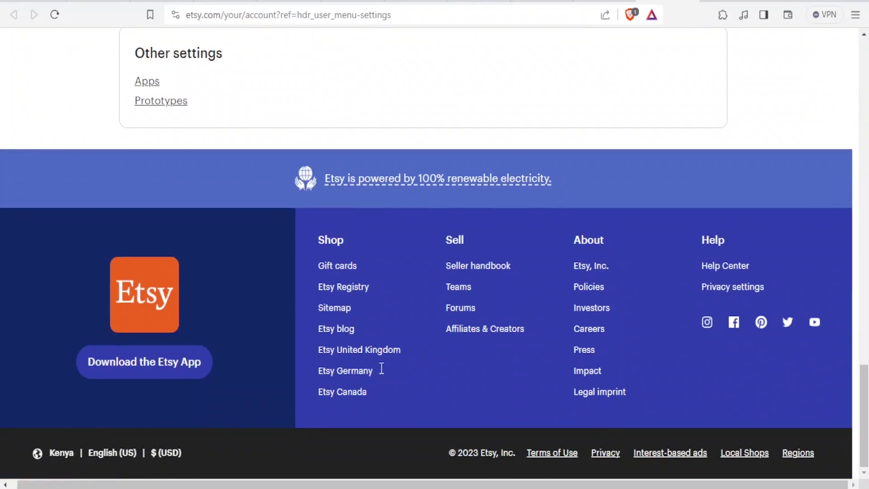
scroll(381, 368, up, 20)
scroll(381, 368, up, 1)
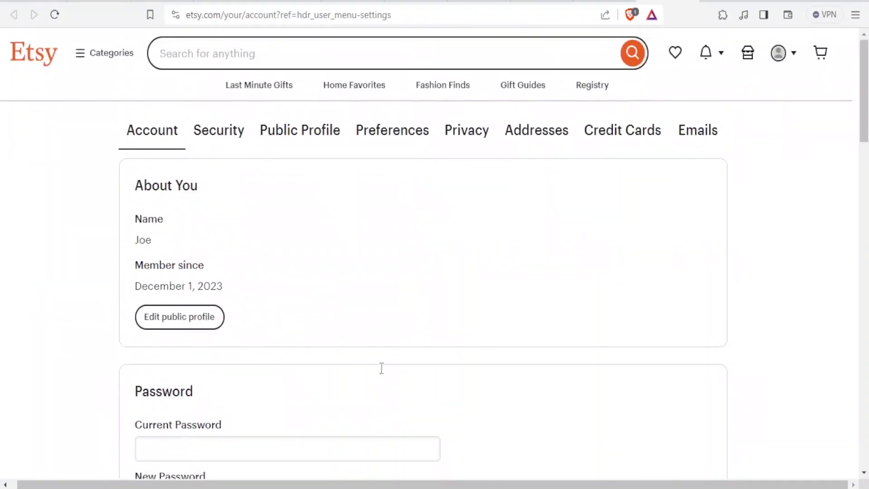
Step: Switch to the Security tab and start connecting a Facebook account under Third-party accounts
click(229, 138)
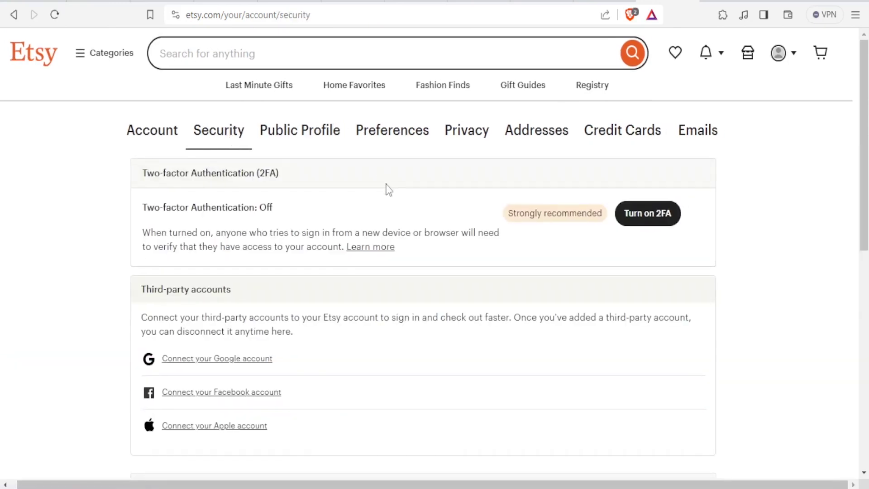
scroll(388, 189, down, 7)
scroll(388, 189, up, 3)
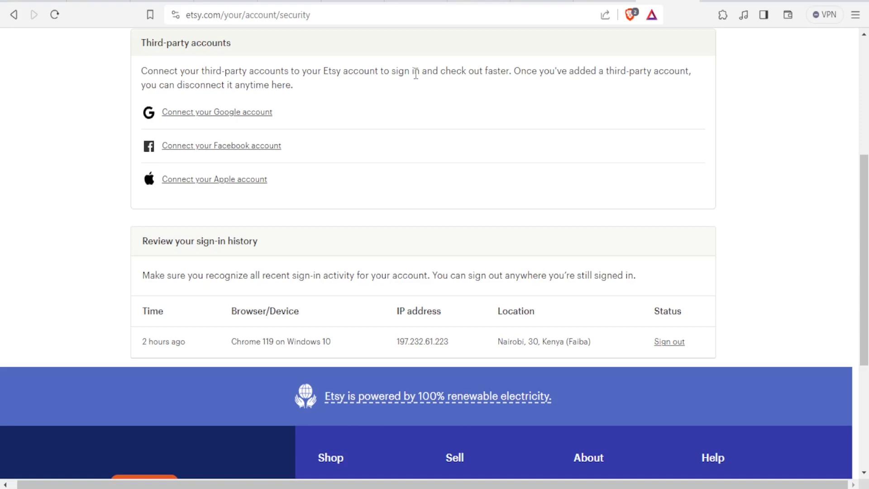
click(259, 150)
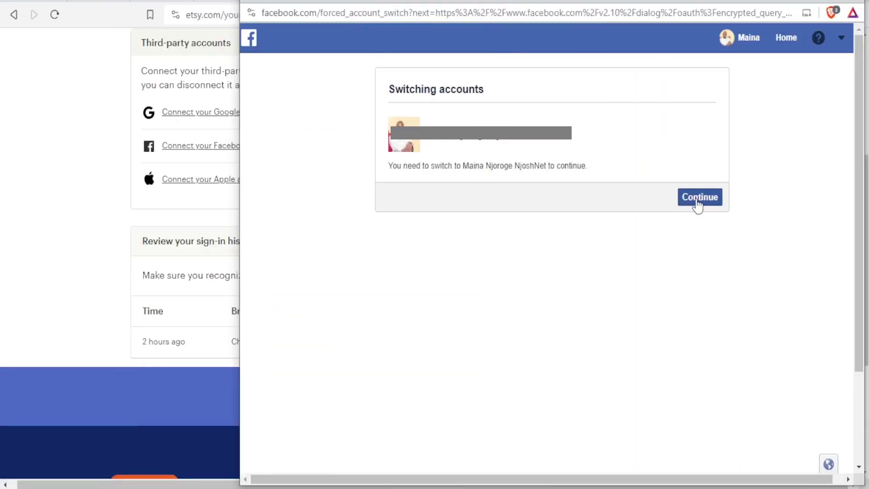
Step: Link Facebook to Etsy, turning off Email address sharing in Edit access first
click(697, 205)
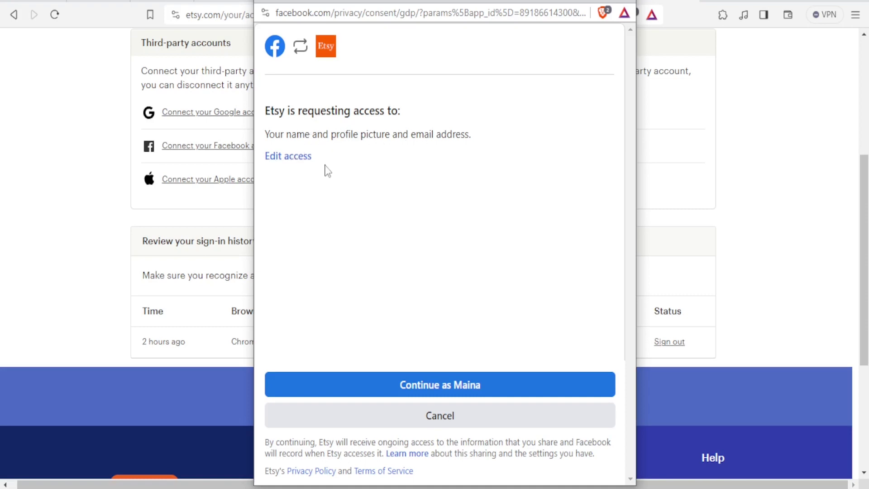
click(295, 168)
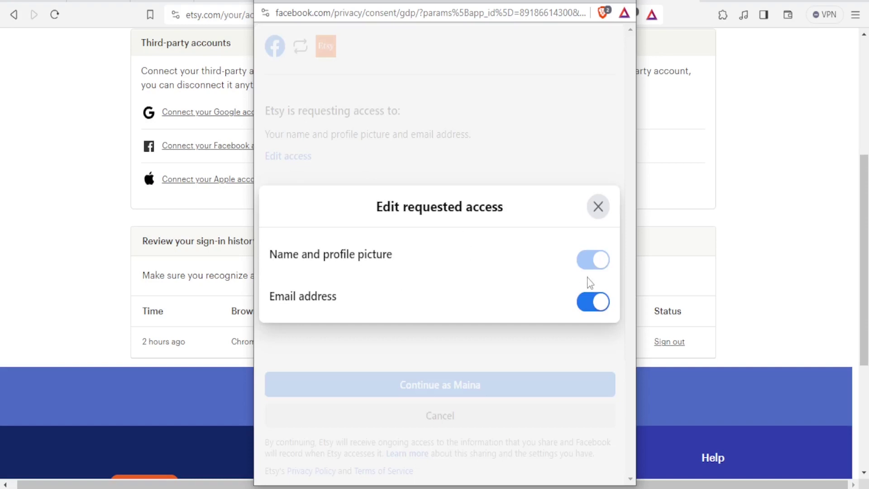
click(586, 308)
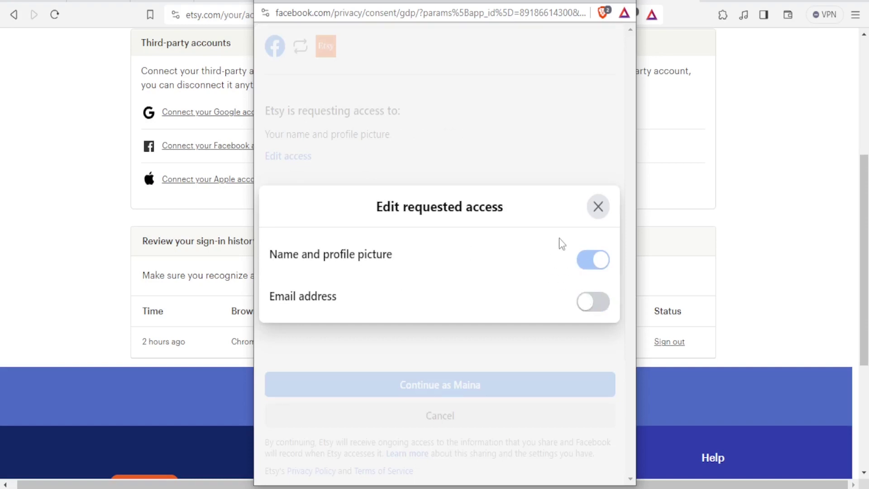
click(602, 110)
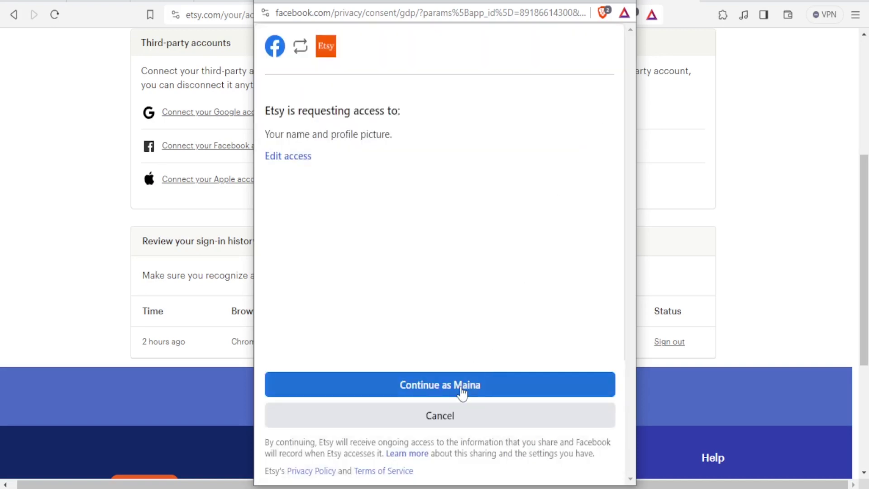
click(461, 391)
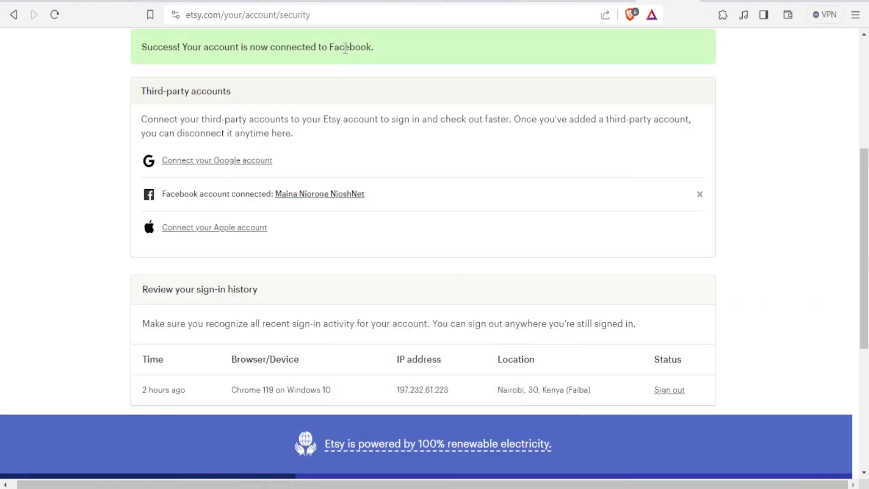
Step: Follow the connected Facebook profile link from Etsy's Security page
scroll(369, 59, up, 2)
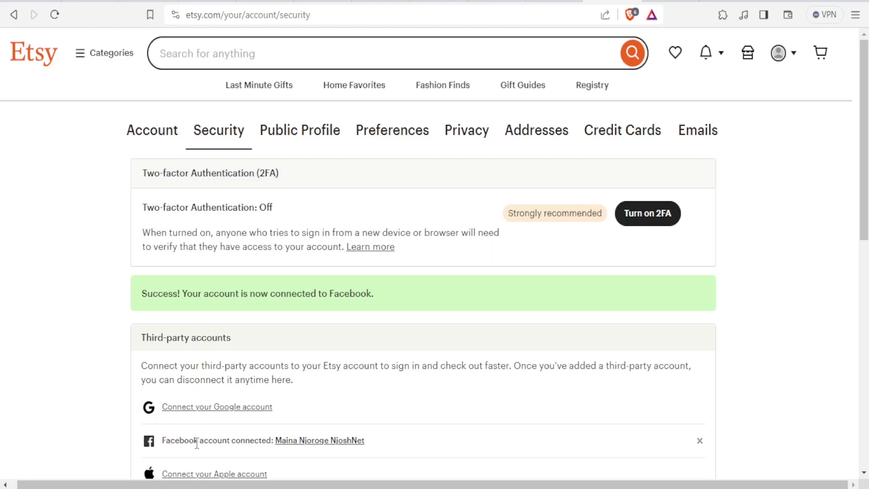
click(299, 440)
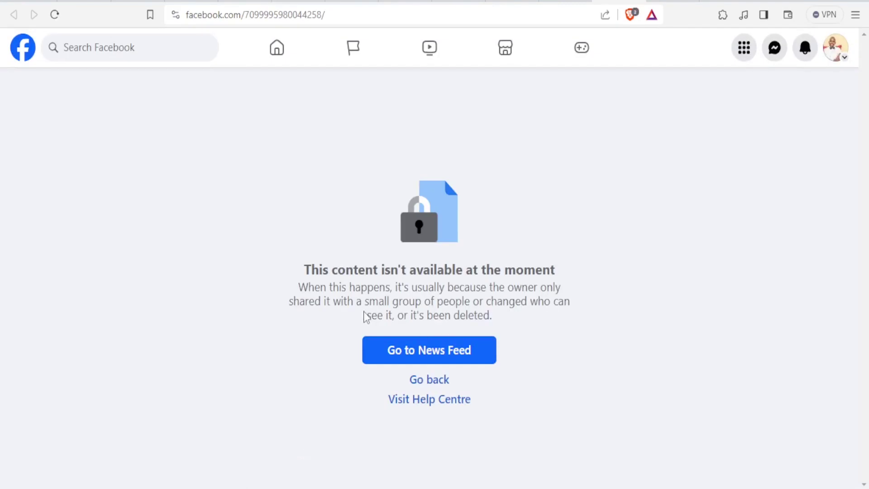
Step: Leave Facebook's unavailable-content page for the News Feed, then return to the Etsy tab
click(438, 355)
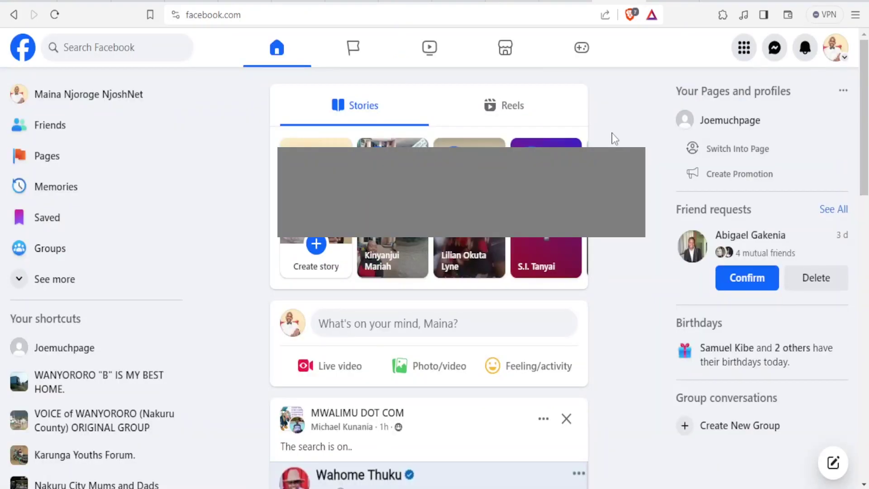
click(517, 3)
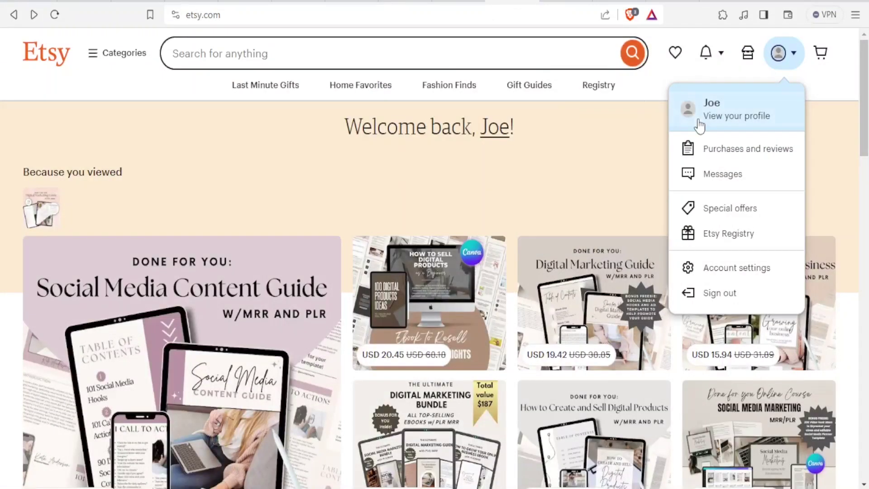
Step: Reopen Account settings from the account menu, view the Security tab, then return to Account settings
click(828, 95)
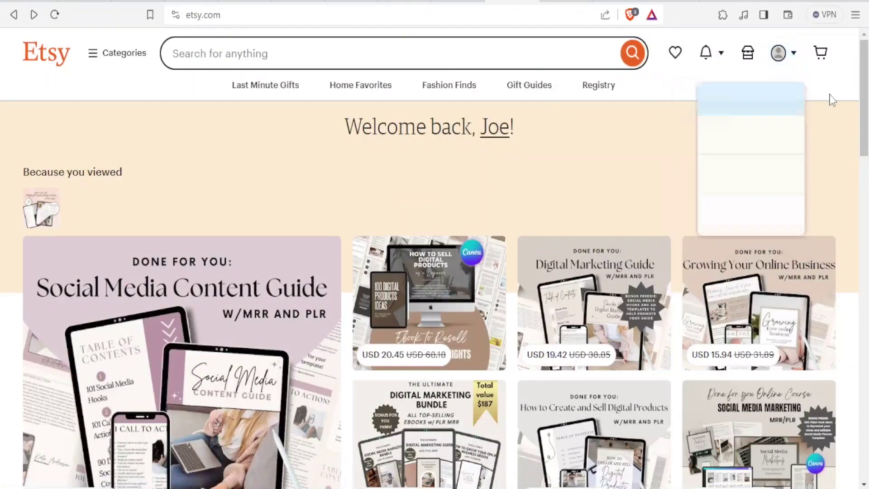
click(795, 63)
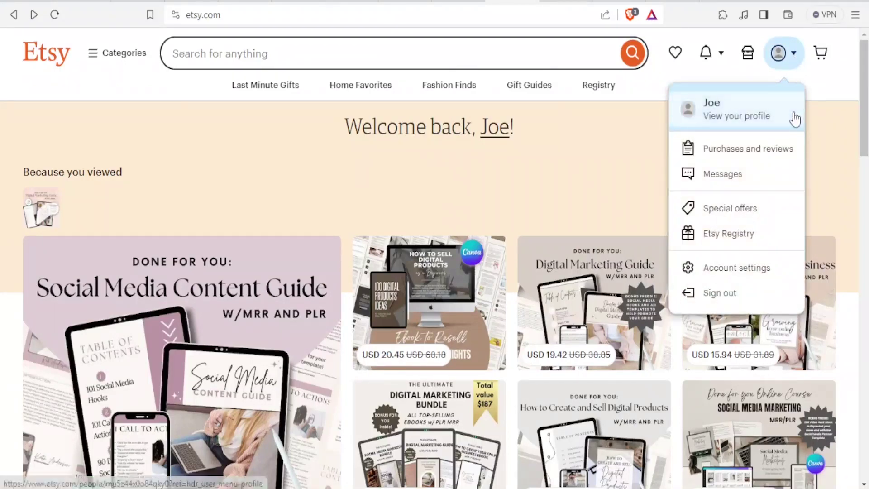
click(759, 271)
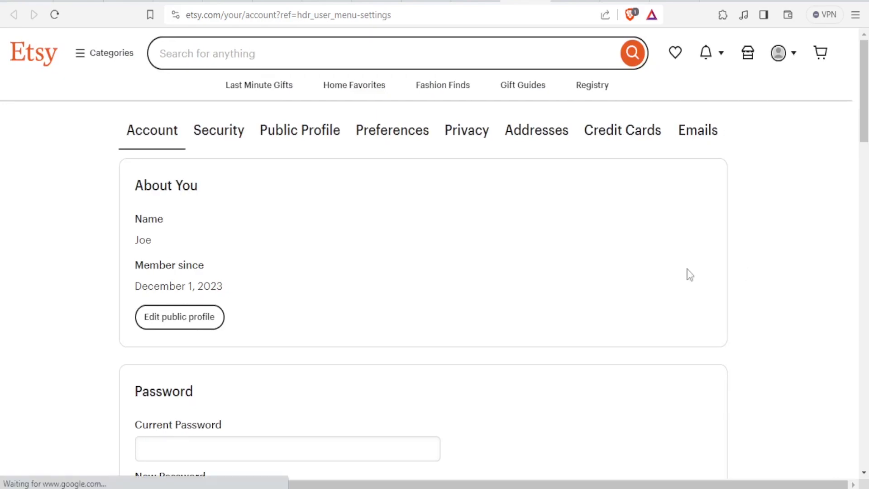
click(222, 136)
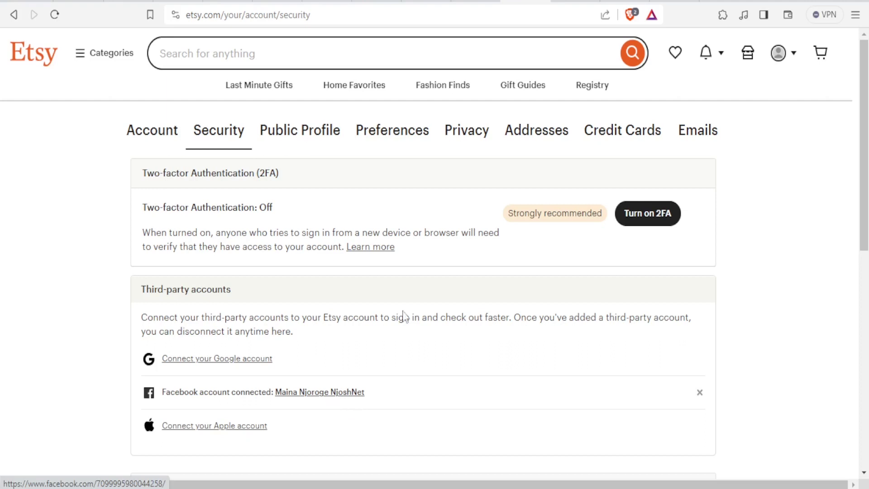
click(792, 56)
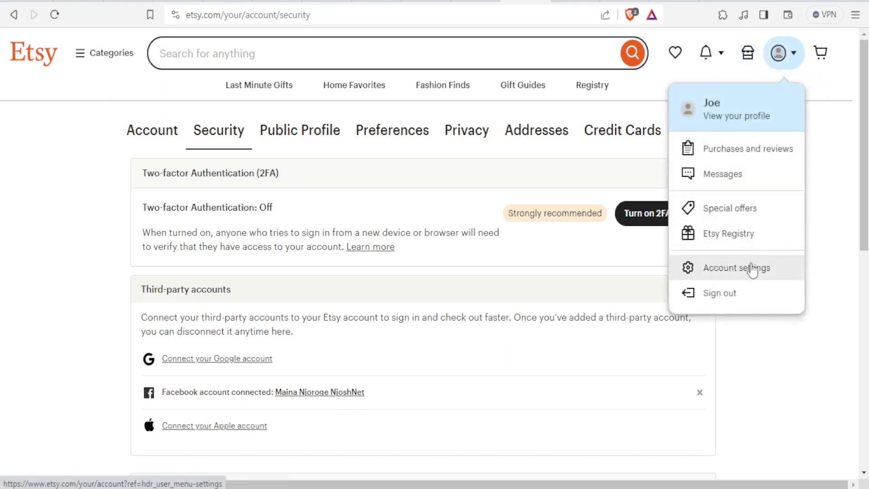
click(751, 270)
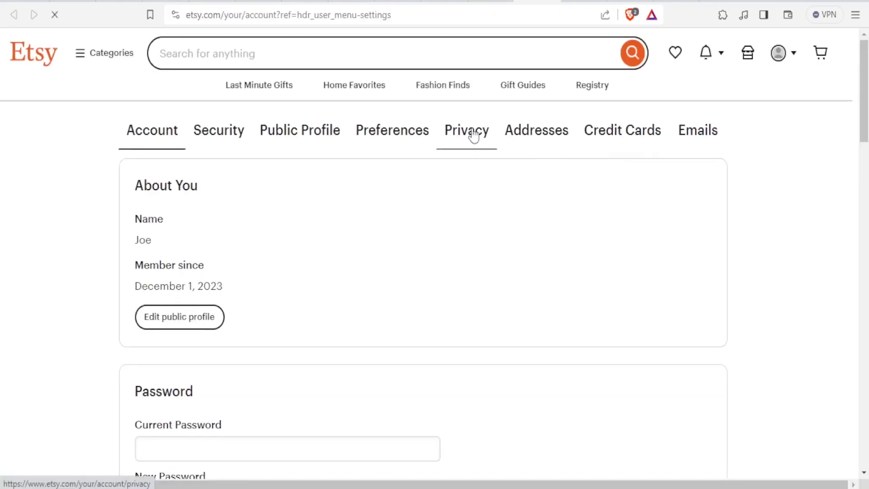
Step: On the Privacy tab, switch Facebook findability off and then back on
click(470, 132)
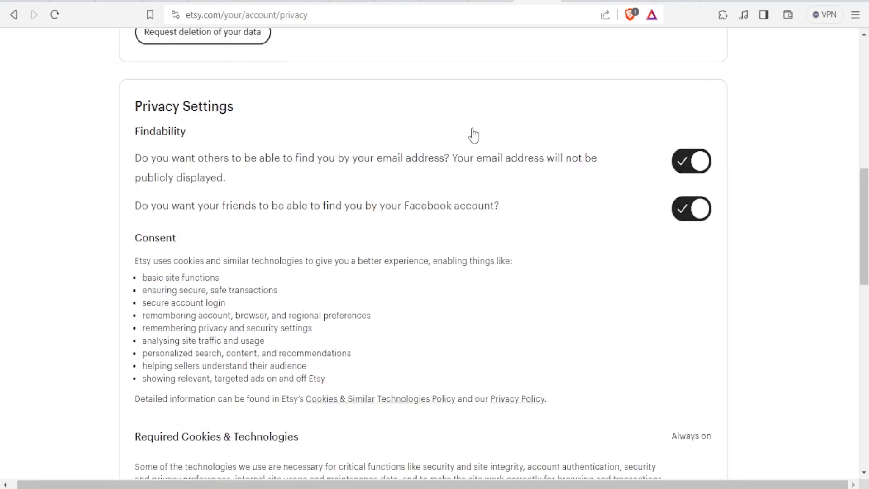
scroll(473, 135, up, 2)
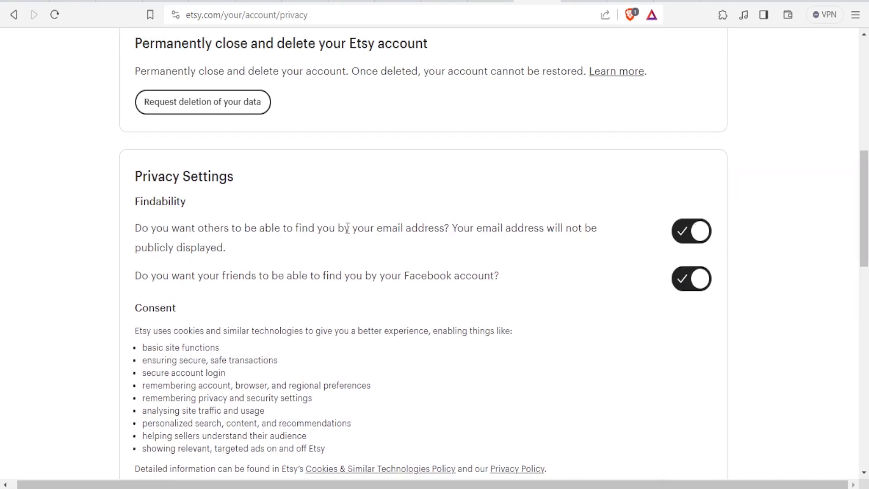
drag(137, 277, 471, 274)
click(688, 281)
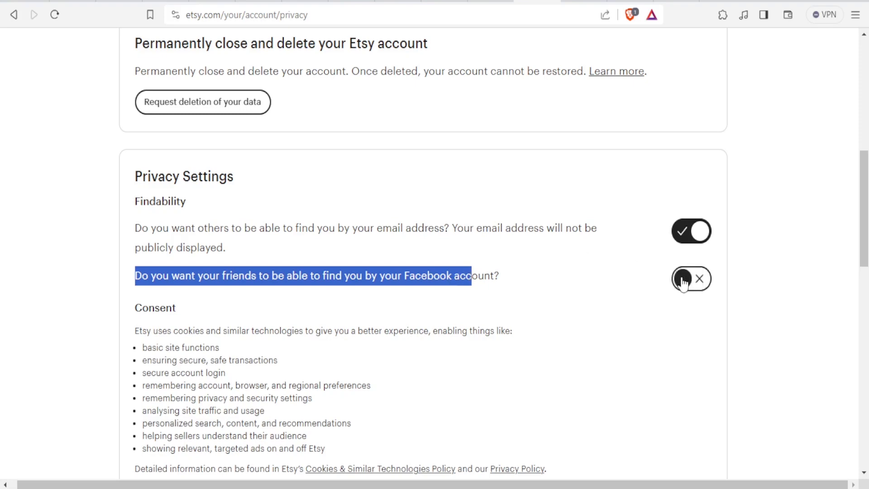
click(700, 286)
Step: Scroll through the cookie settings and back to the top, then open the account menu
scroll(248, 358, down, 5)
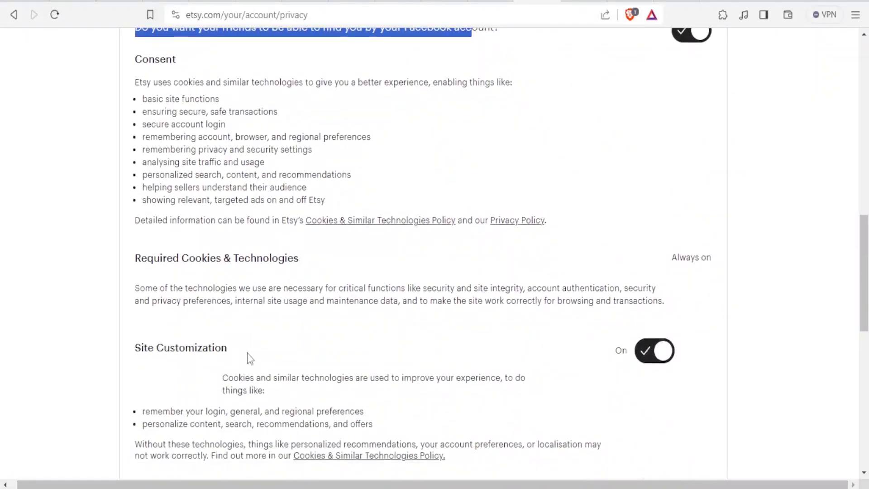
scroll(250, 359, down, 5)
scroll(741, 182, up, 15)
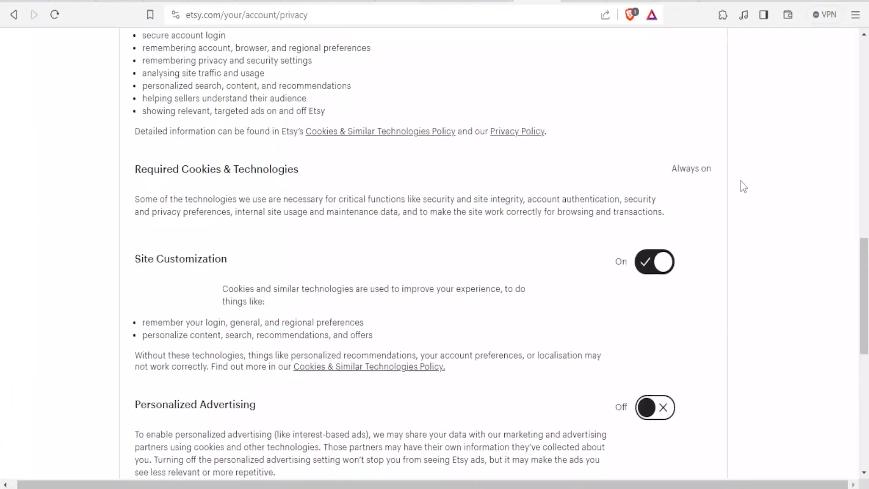
scroll(740, 180, up, 2)
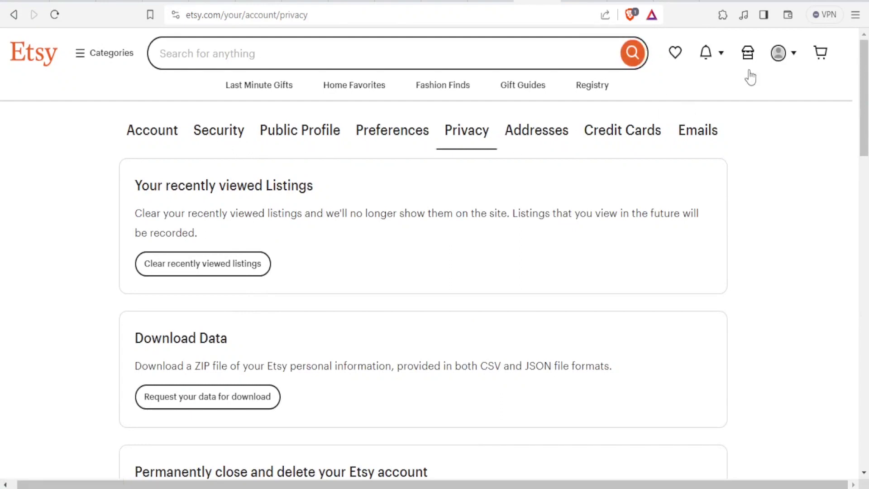
click(789, 59)
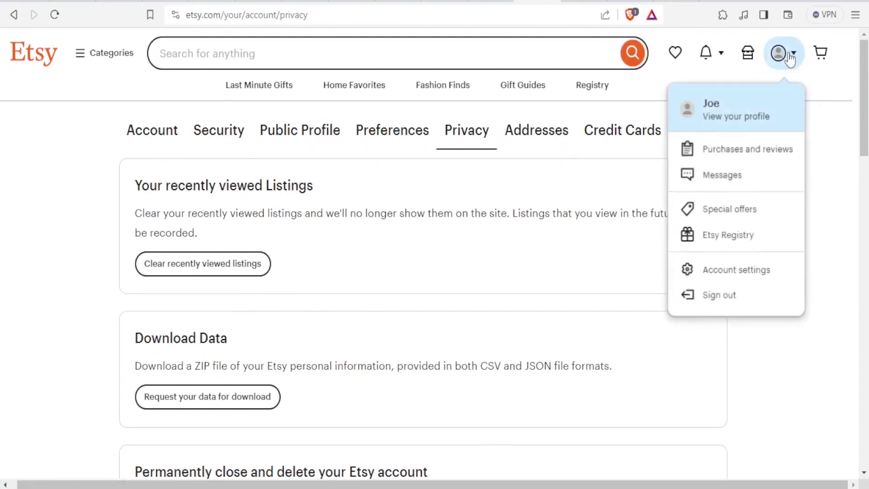
Step: Go to Account settings' Security tab and disconnect the linked Facebook account
click(742, 269)
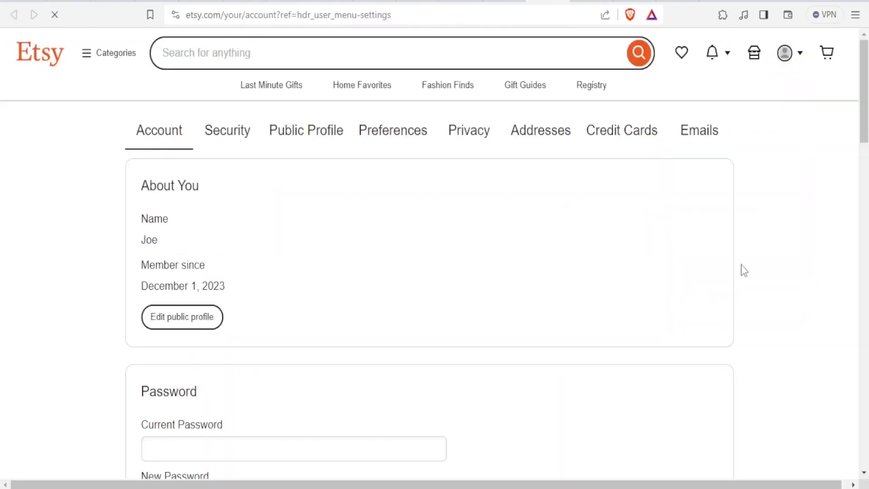
click(228, 138)
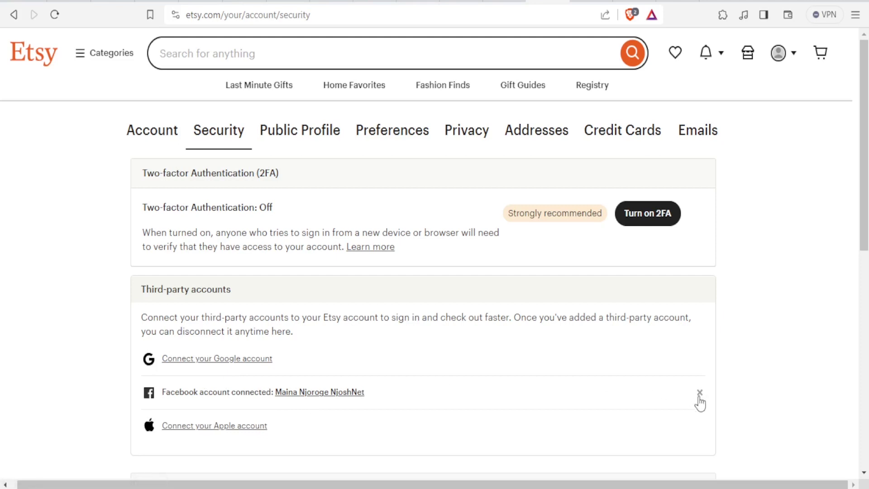
click(700, 398)
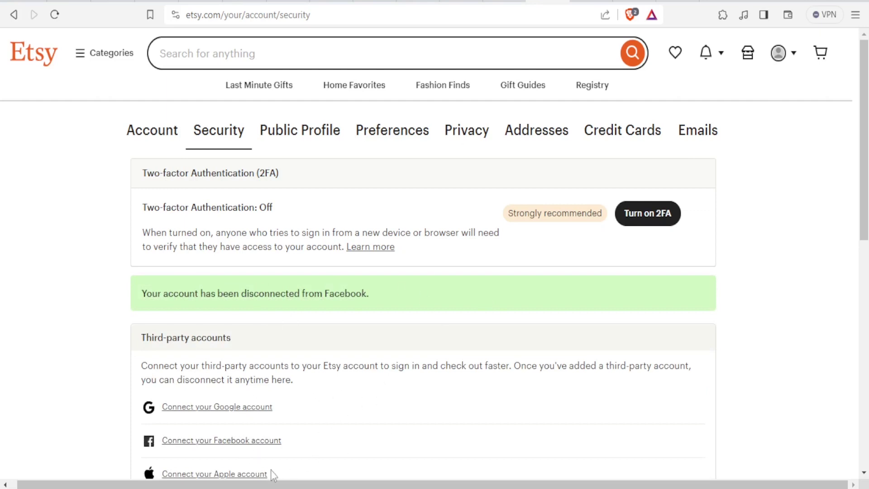
Step: Scroll down to confirm Google, Facebook and Apple are all available to connect
scroll(335, 386, down, 3)
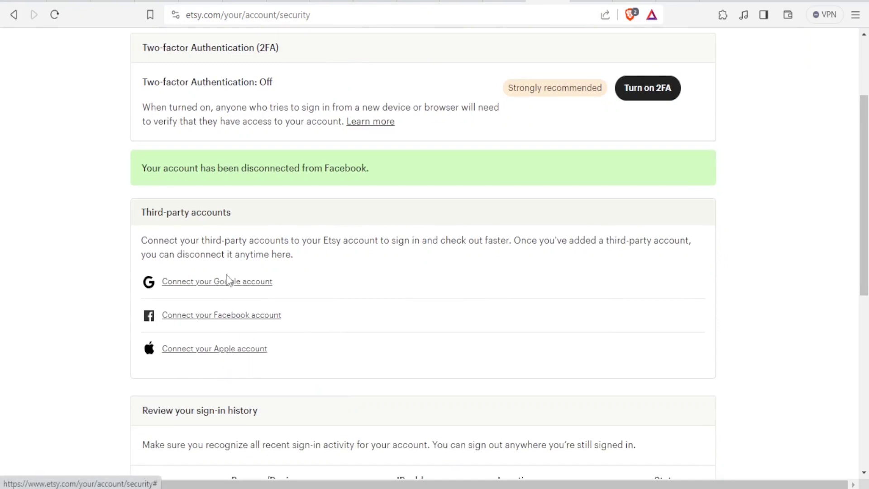
Step: Start the Google connection and choose the first account in the Google sign-in popup
click(226, 283)
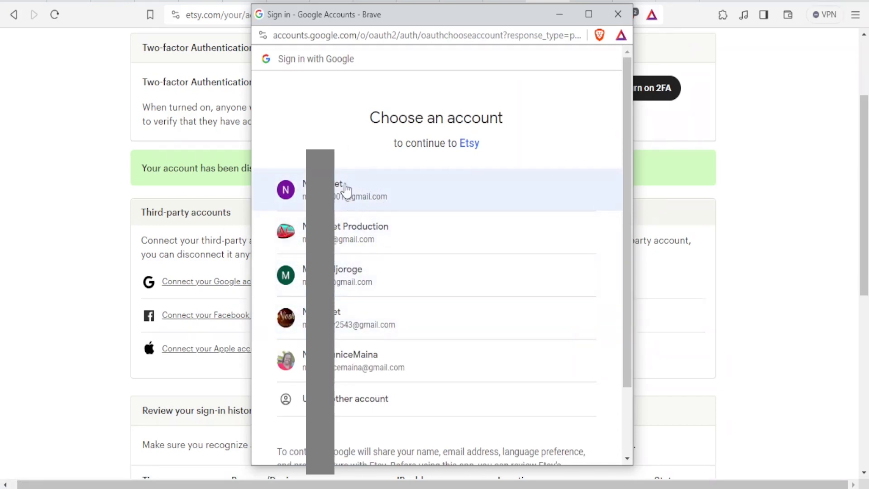
click(344, 187)
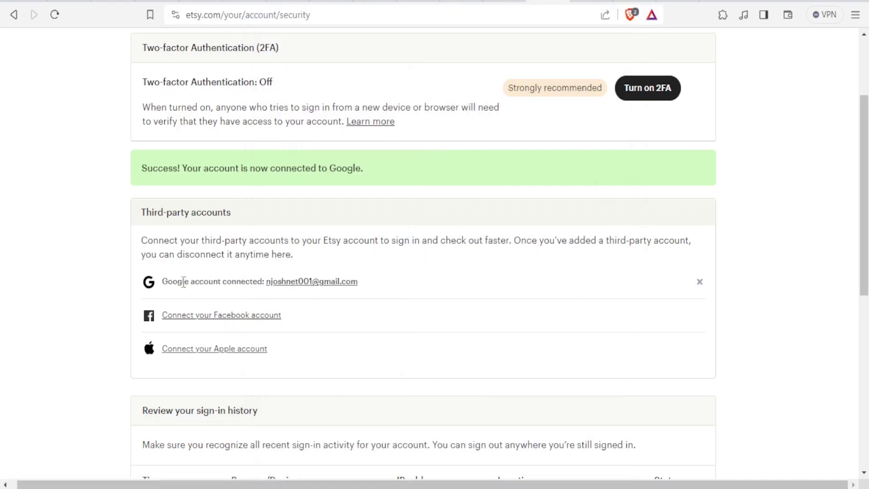
Step: Follow the connected Google account's email link and scroll through the Google Chat and Currents blog post
click(288, 288)
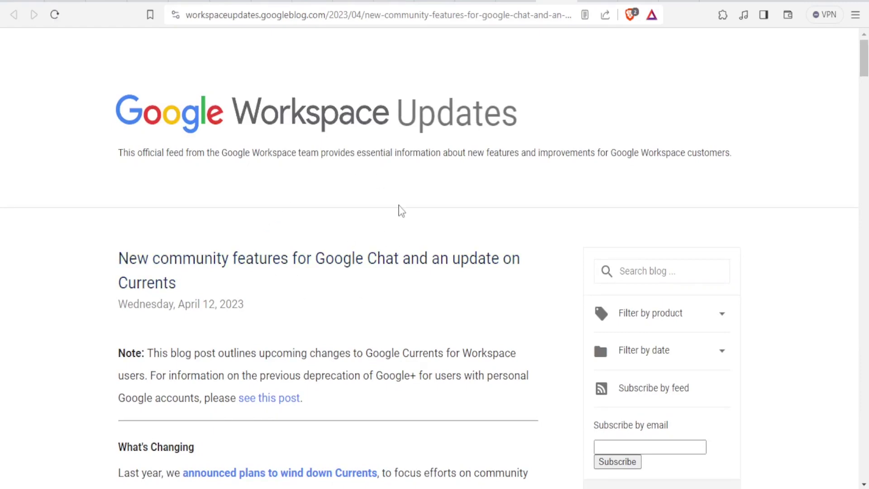
scroll(400, 211, down, 15)
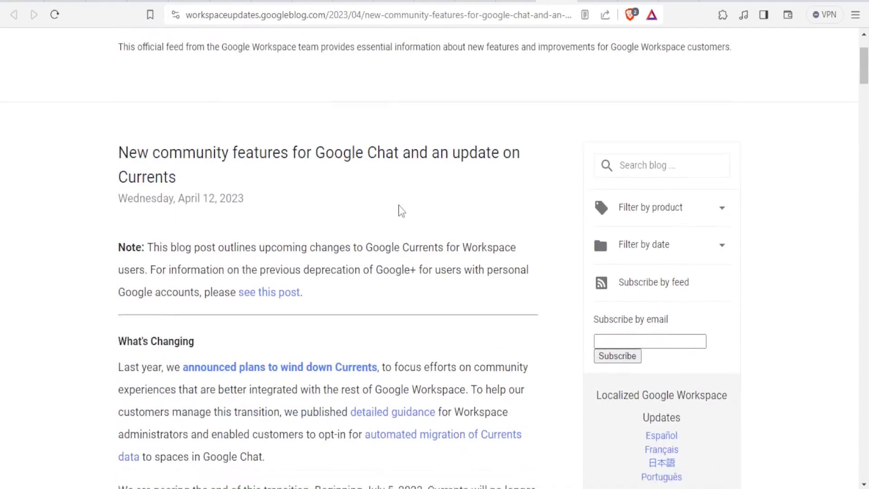
scroll(401, 210, down, 2)
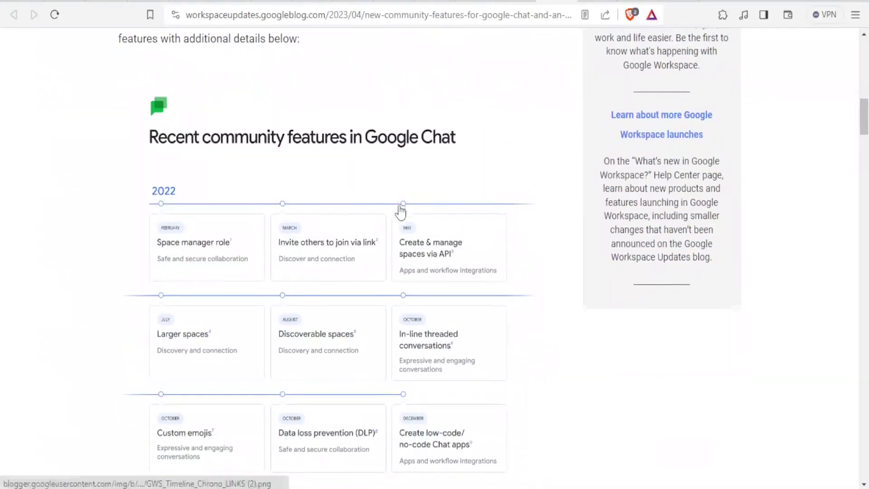
scroll(400, 210, down, 2)
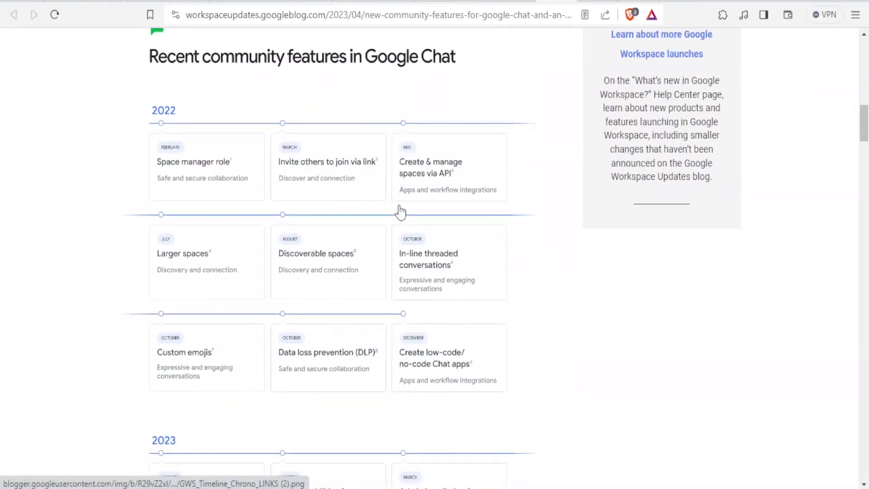
scroll(401, 210, down, 12)
scroll(401, 210, down, 20)
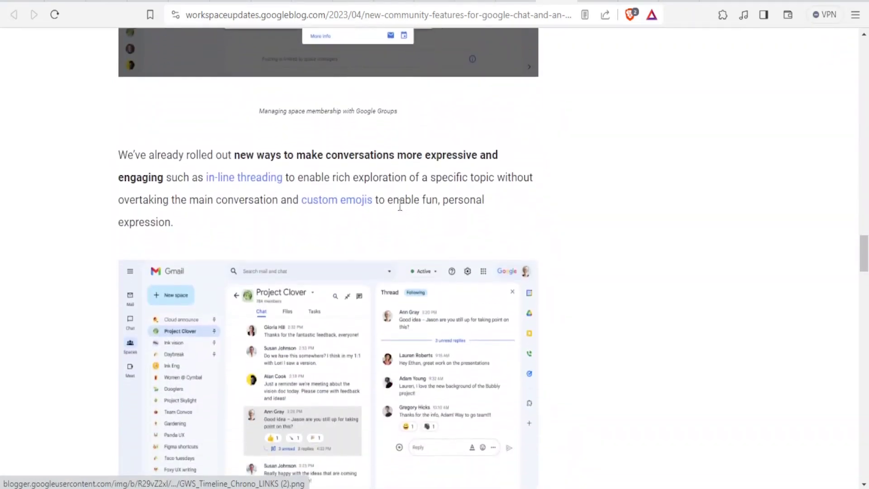
scroll(398, 211, up, 16)
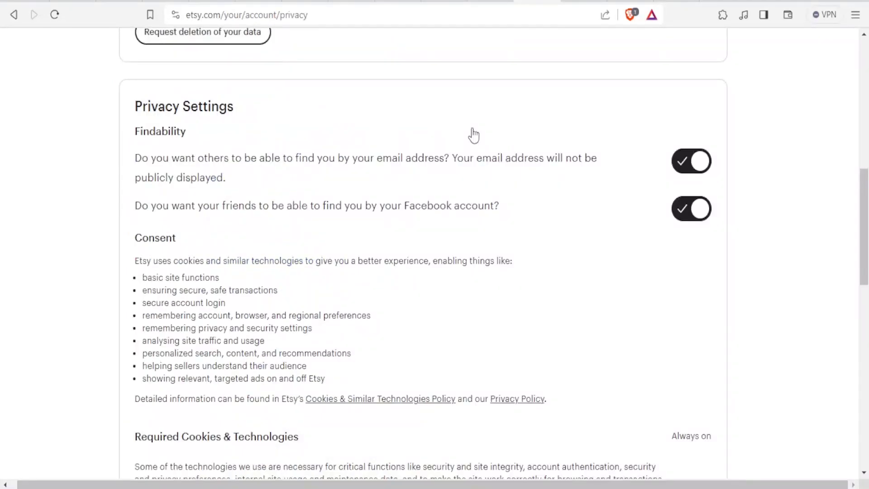
scroll(473, 135, up, 2)
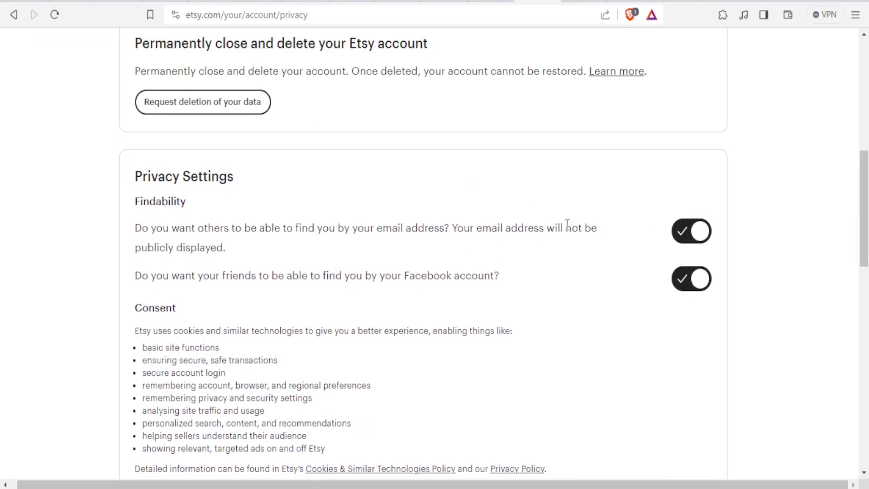
drag(135, 275, 471, 275)
click(683, 280)
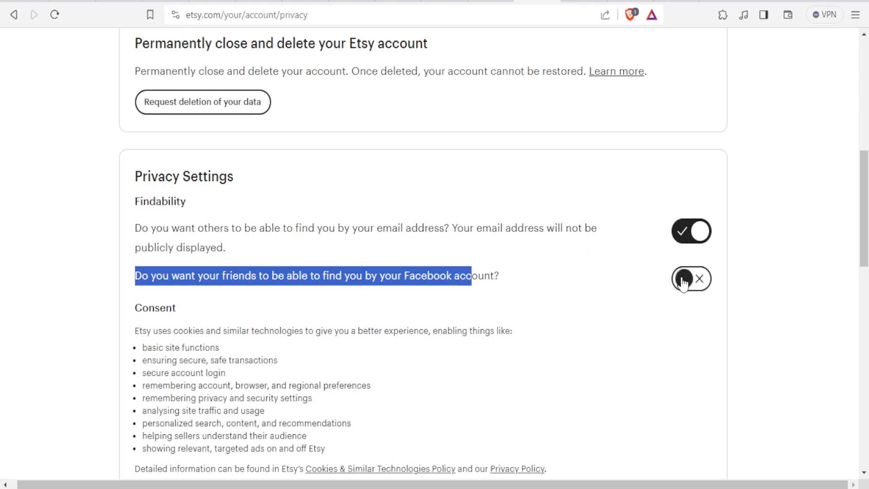
click(699, 287)
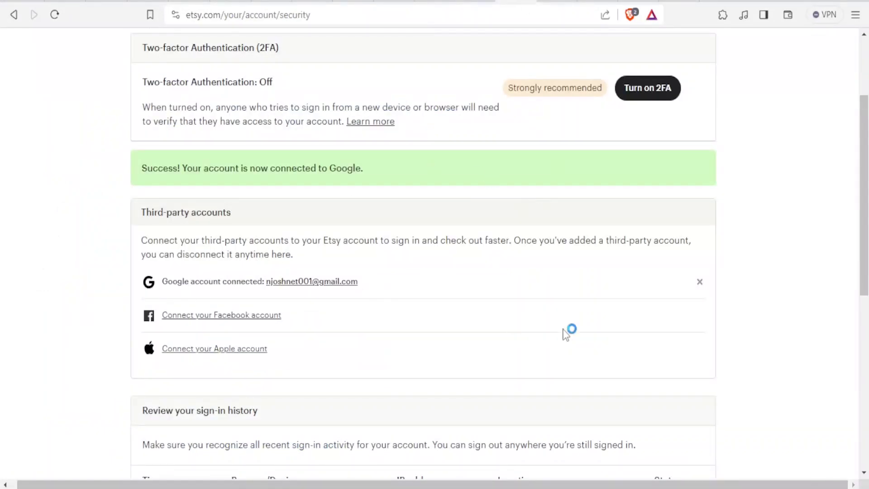
Step: Remove the Google connection, highlight its confirmation message, and start connecting an Apple account
click(699, 283)
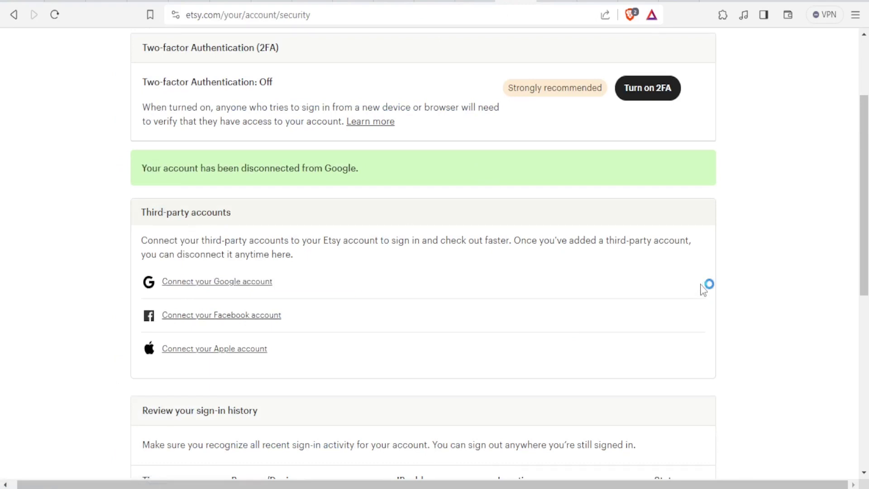
drag(138, 167, 379, 170)
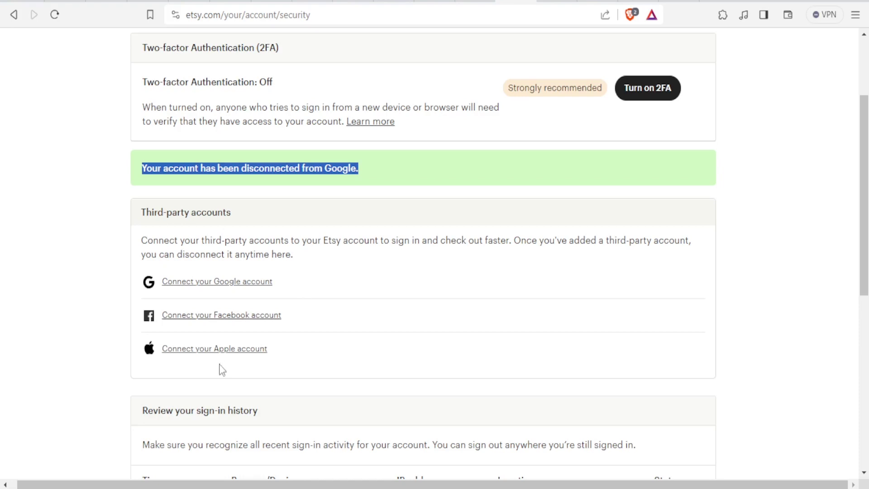
click(219, 349)
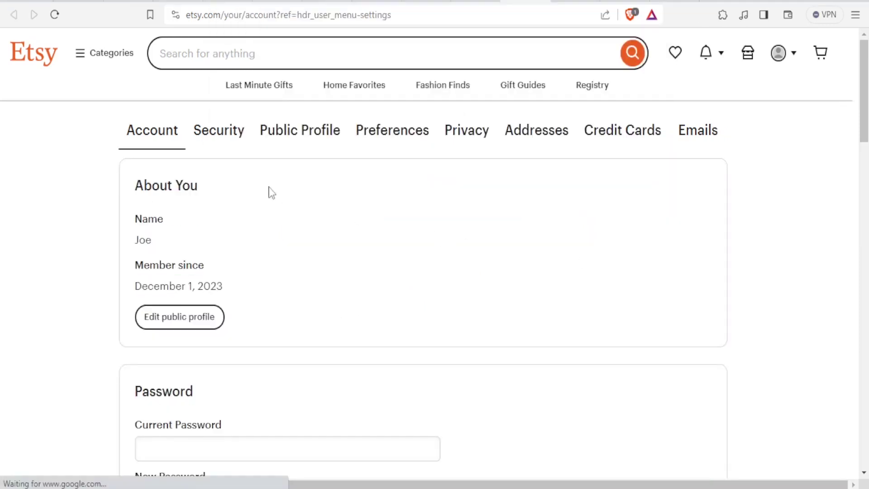
Step: Move from the Security tab to Account settings' Privacy tab, showing email and Facebook findability
click(219, 131)
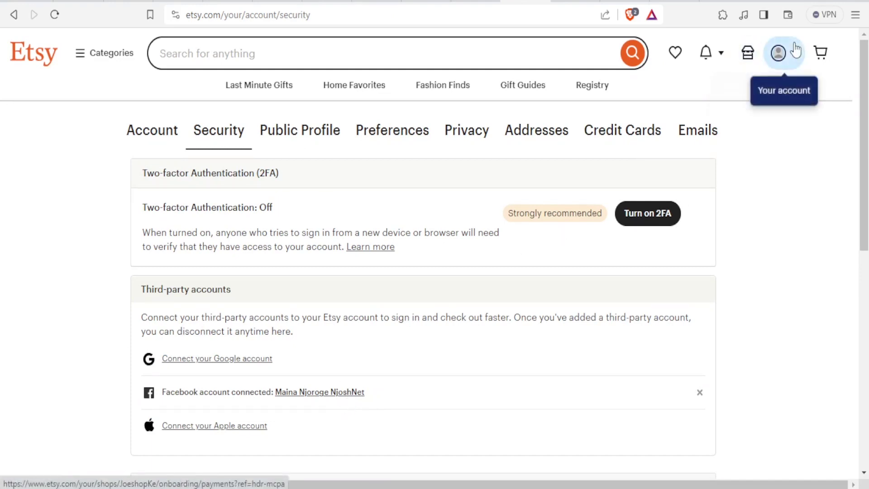
click(794, 55)
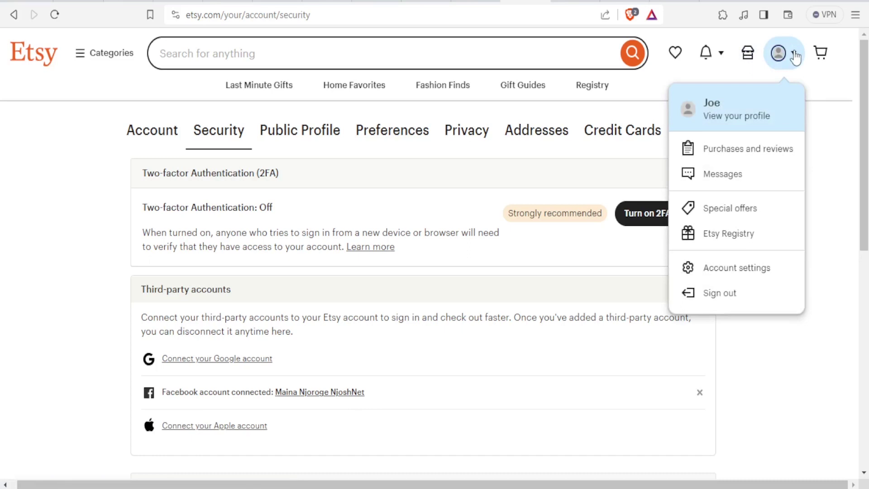
click(751, 272)
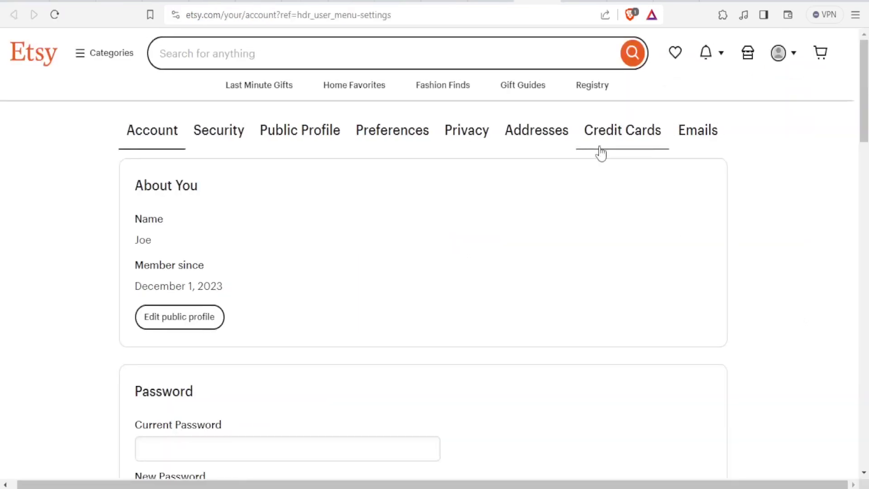
click(473, 135)
scroll(473, 134, down, 5)
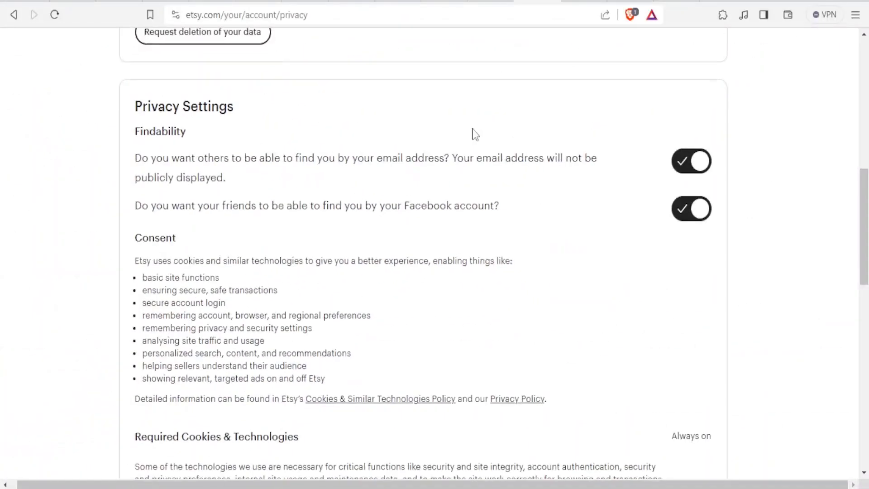
scroll(473, 135, up, 2)
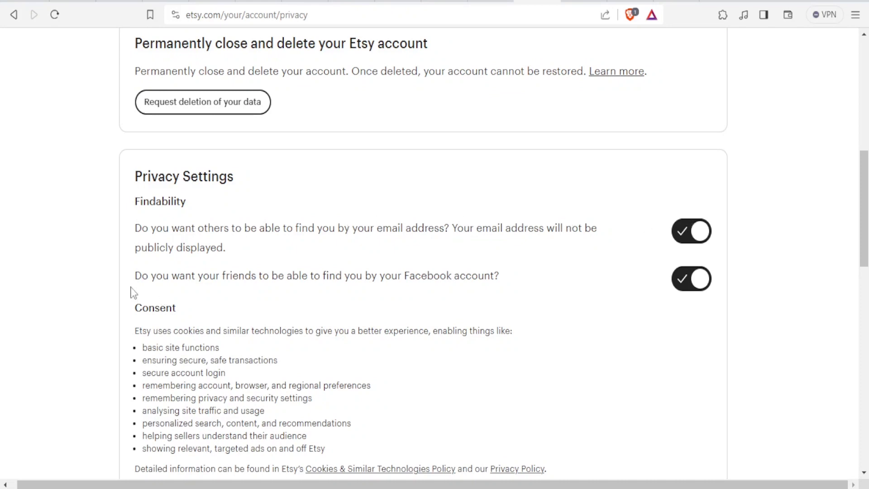
Step: Switch Facebook findability off and back on, then scroll through the privacy page
drag(136, 276, 470, 275)
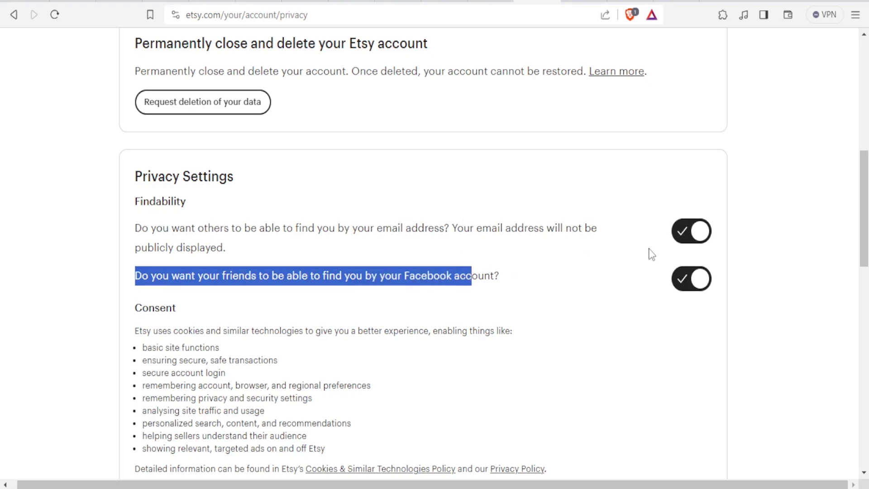
click(684, 283)
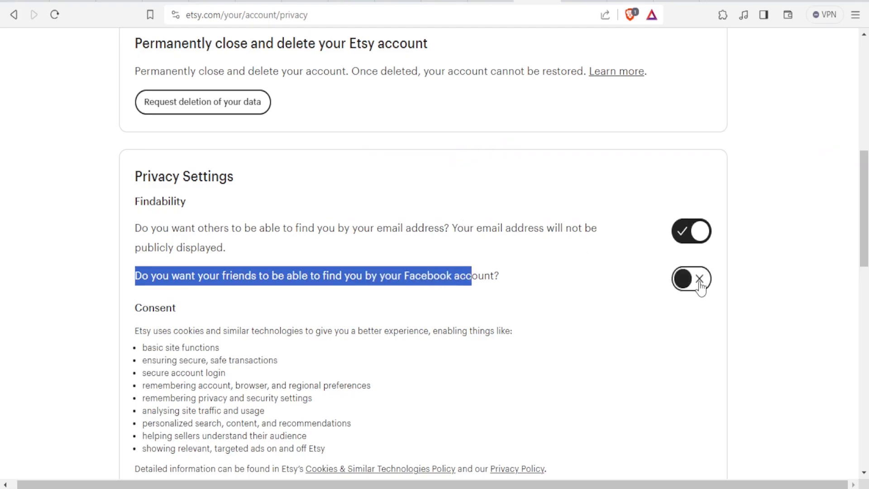
click(700, 290)
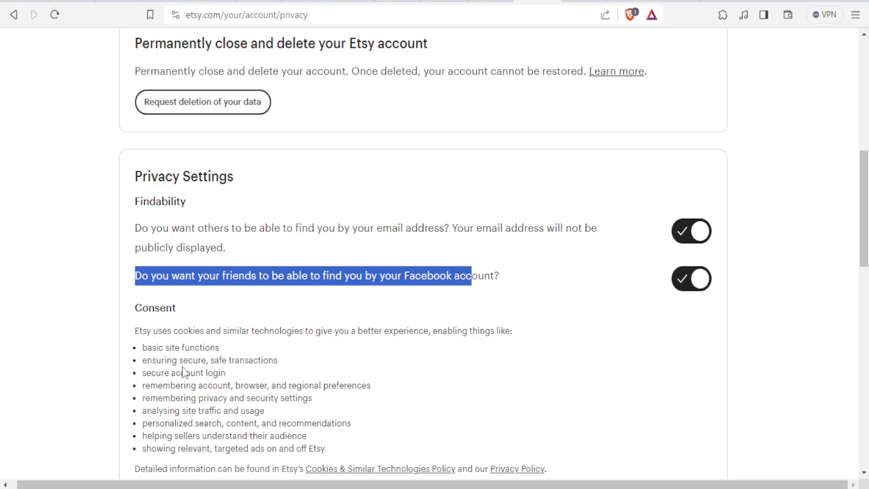
scroll(247, 358, down, 7)
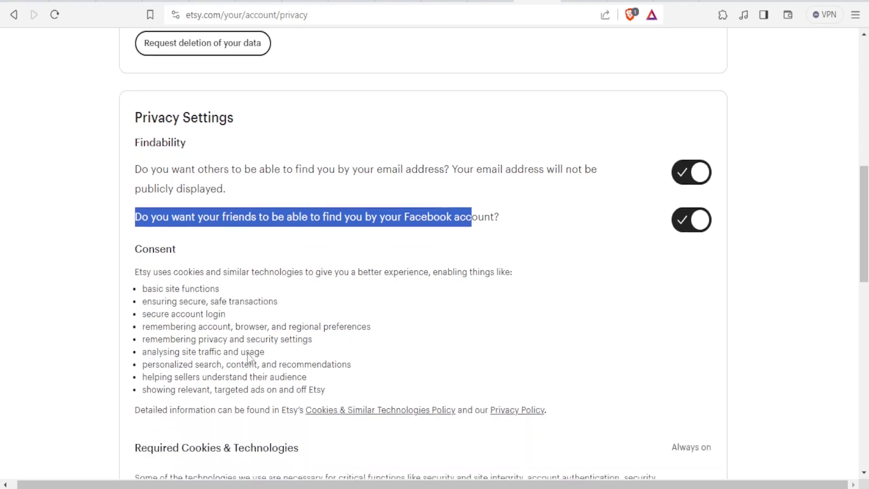
scroll(752, 132, down, 4)
scroll(741, 184, up, 7)
scroll(741, 181, up, 14)
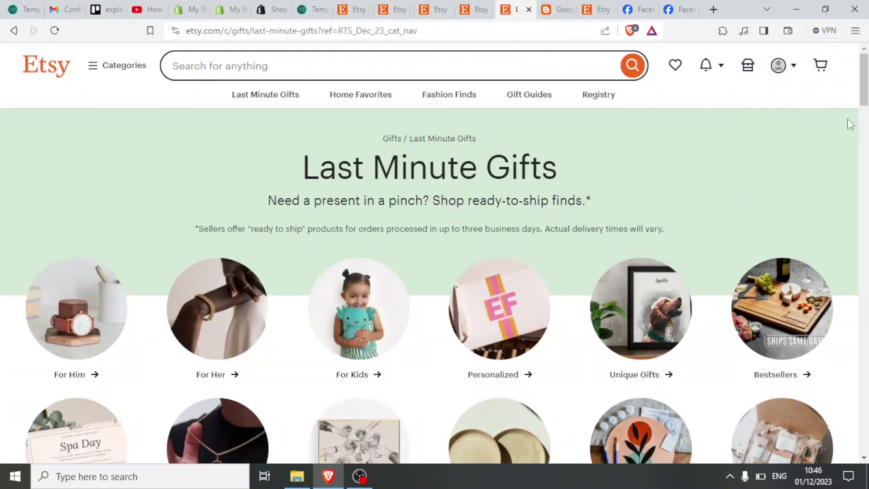
Step: Search the marketplace for 'tv' and scroll down the results
click(305, 73)
text(tv)
key(Return)
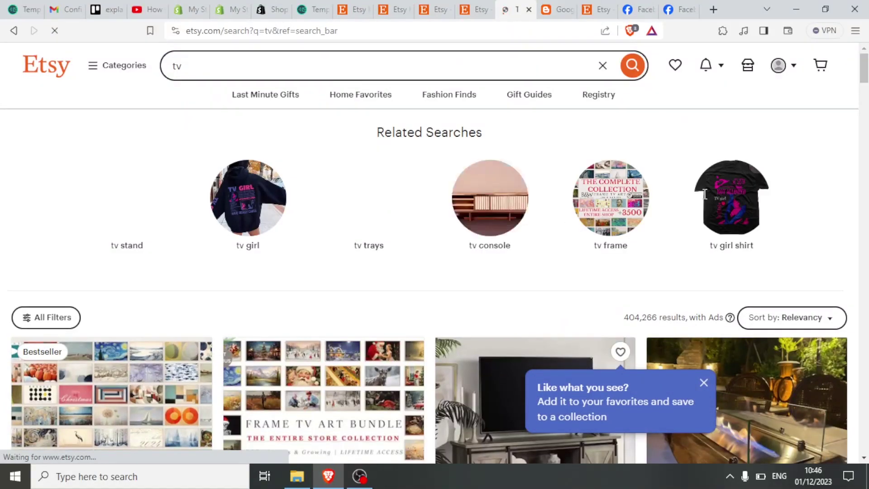
mouse_move(864, 73)
mouse_down()
mouse_move(865, 190)
mouse_move(865, 77)
mouse_up()
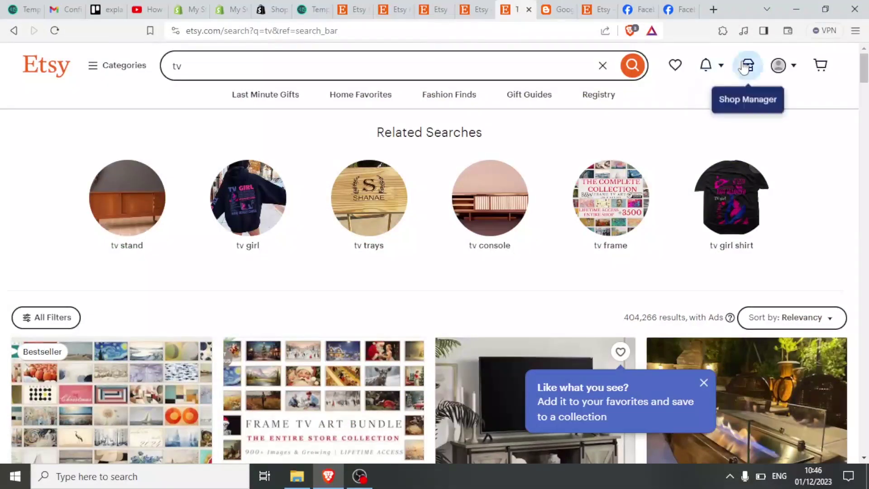
Step: Open Shop Manager and revisit the Shop preferences step with English, Japan and United States Dollar
click(748, 67)
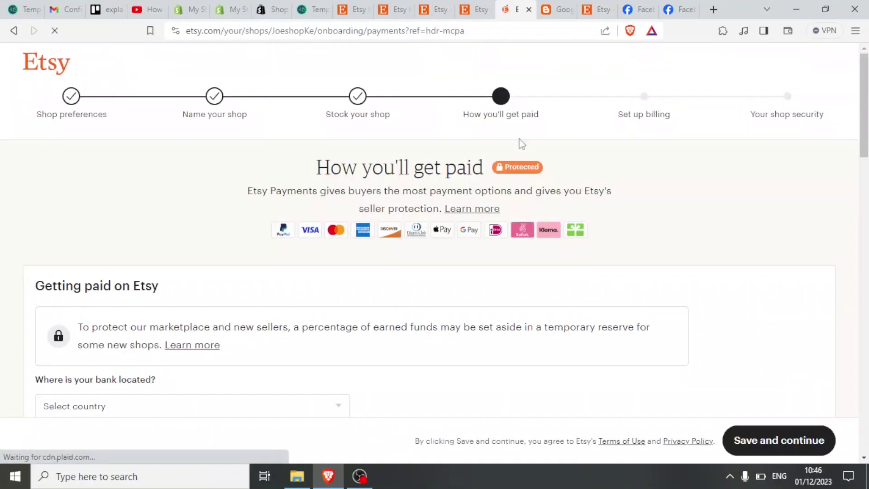
click(68, 111)
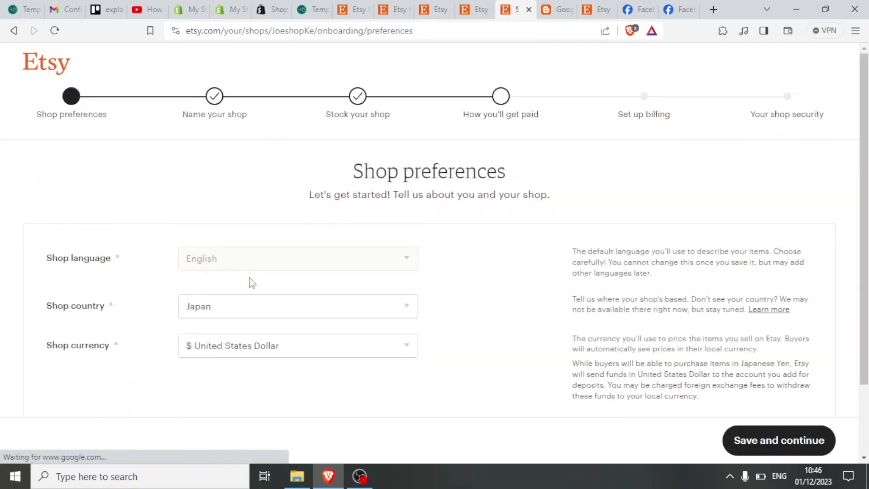
scroll(343, 289, down, 2)
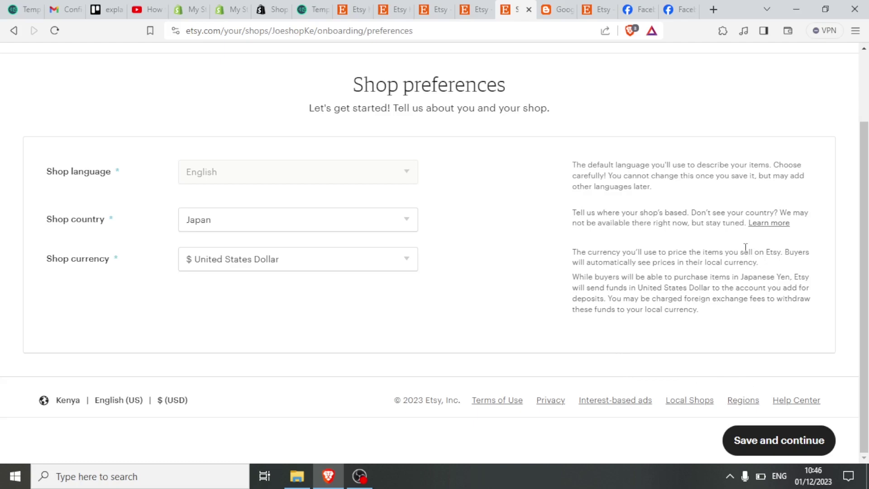
scroll(743, 252, up, 2)
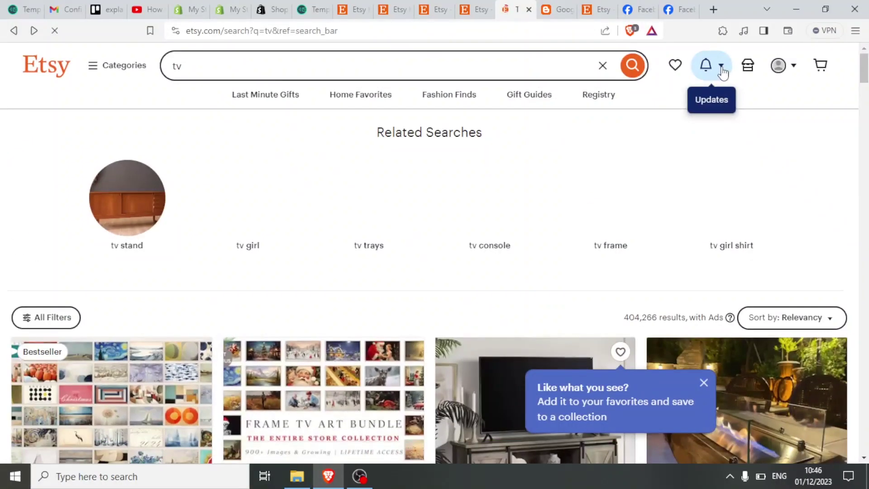
Step: Check the Updates bell, then choose Etsy Registry from the account menu
click(723, 72)
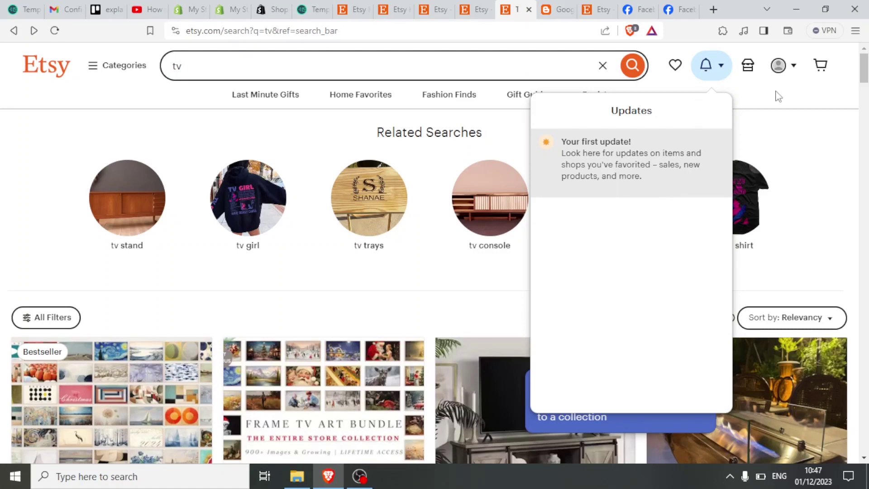
click(791, 73)
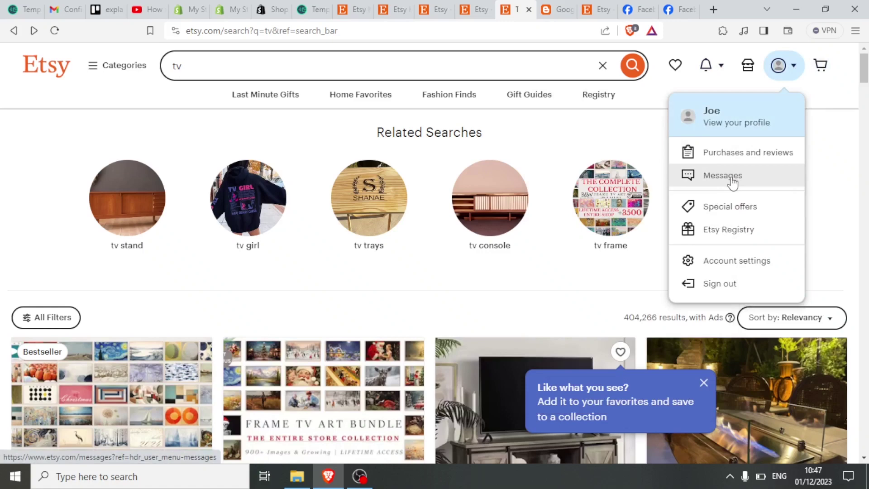
click(723, 235)
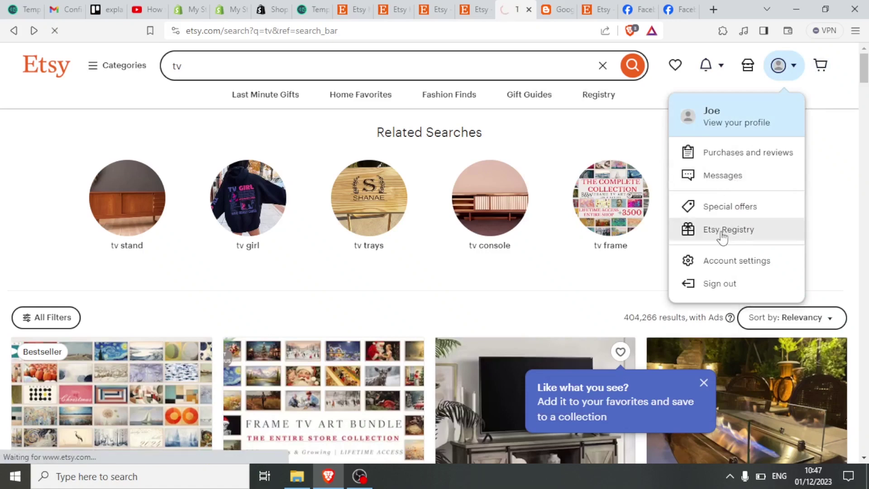